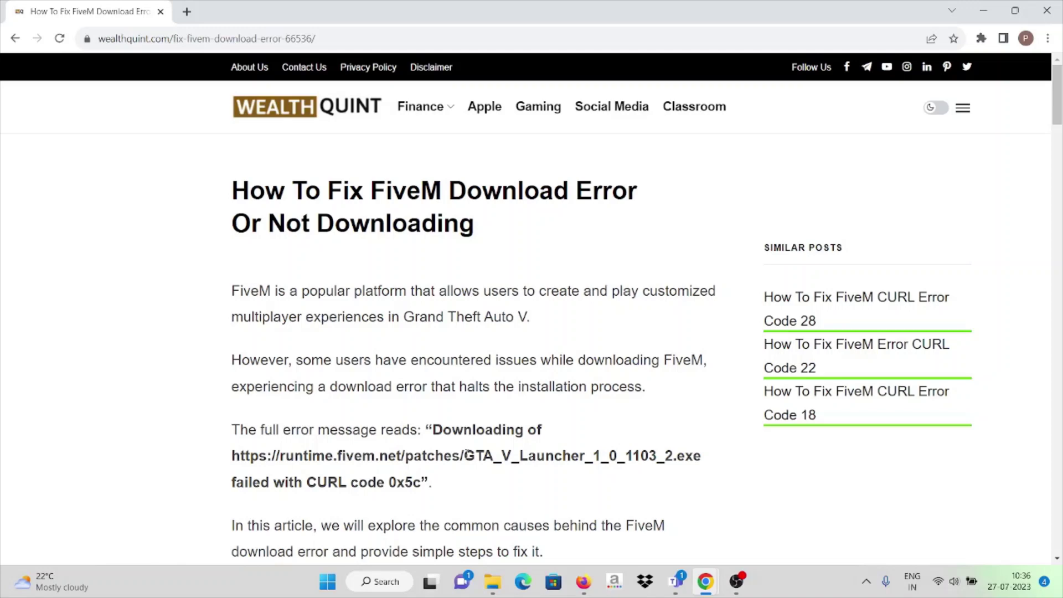
pyautogui.scroll(-2, 467, 455)
pyautogui.scroll(-1, 468, 453)
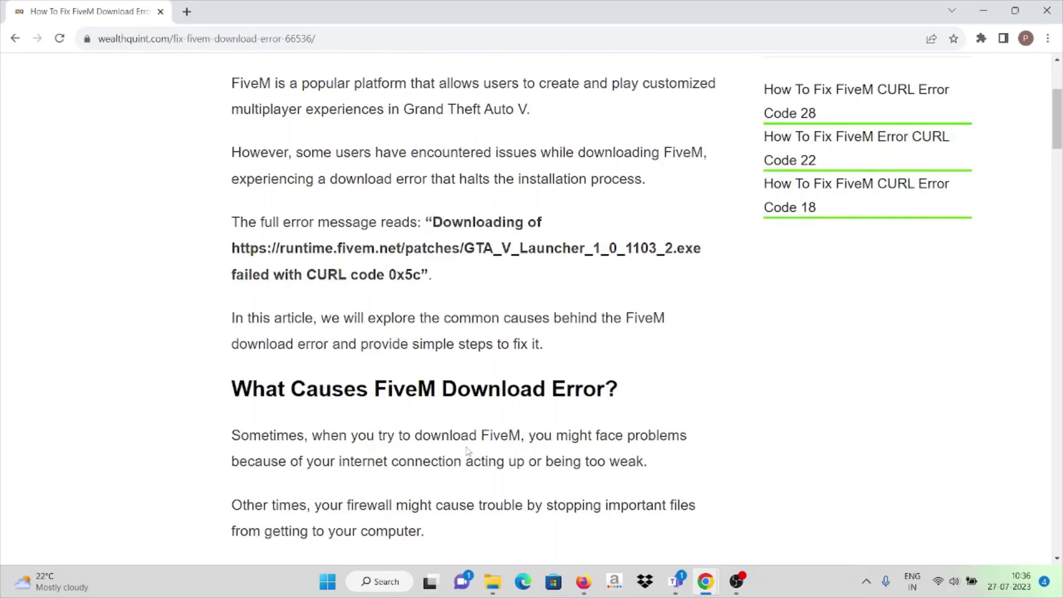
pyautogui.scroll(-3, 466, 451)
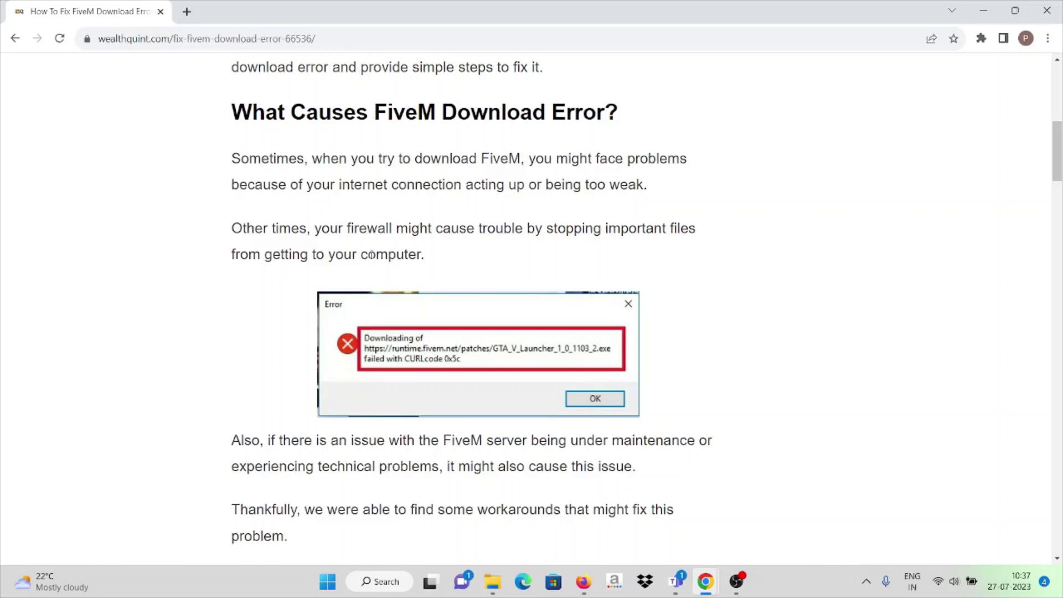
pyautogui.scroll(-1, 371, 255)
pyautogui.scroll(-1, 380, 263)
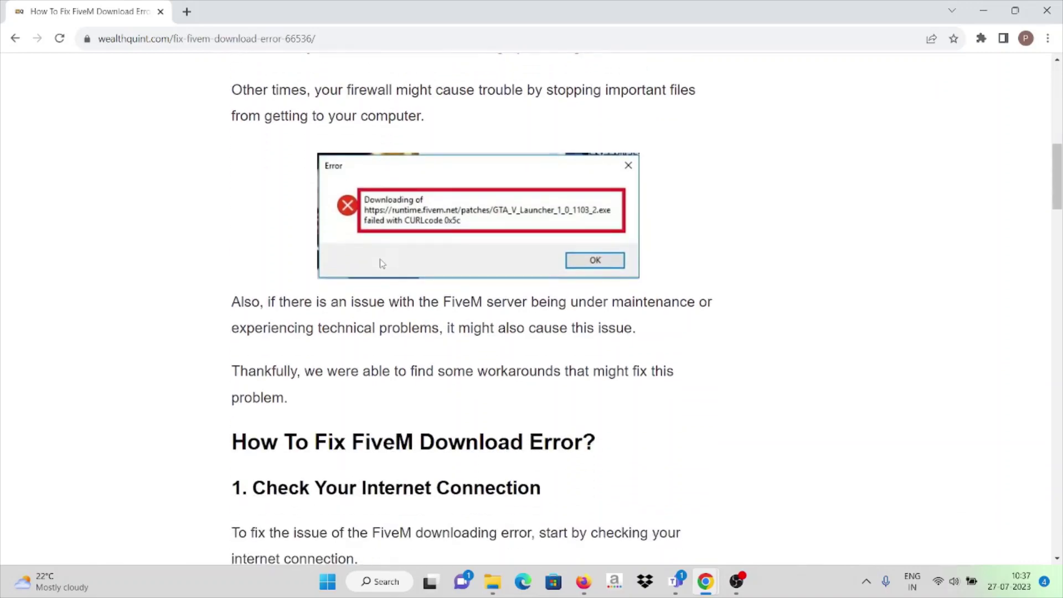
pyautogui.scroll(-1, 381, 264)
pyautogui.scroll(-2, 380, 263)
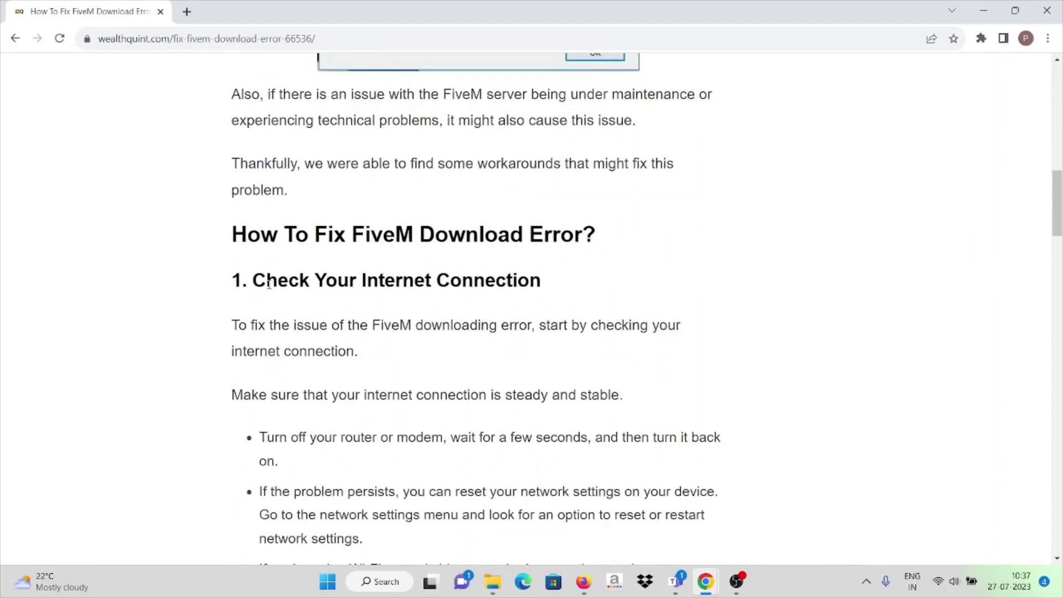
pyautogui.moveTo(268, 283); pyautogui.dragTo(415, 282)
pyautogui.click(428, 311)
pyautogui.scroll(-1, 454, 323)
pyautogui.scroll(-3, 455, 326)
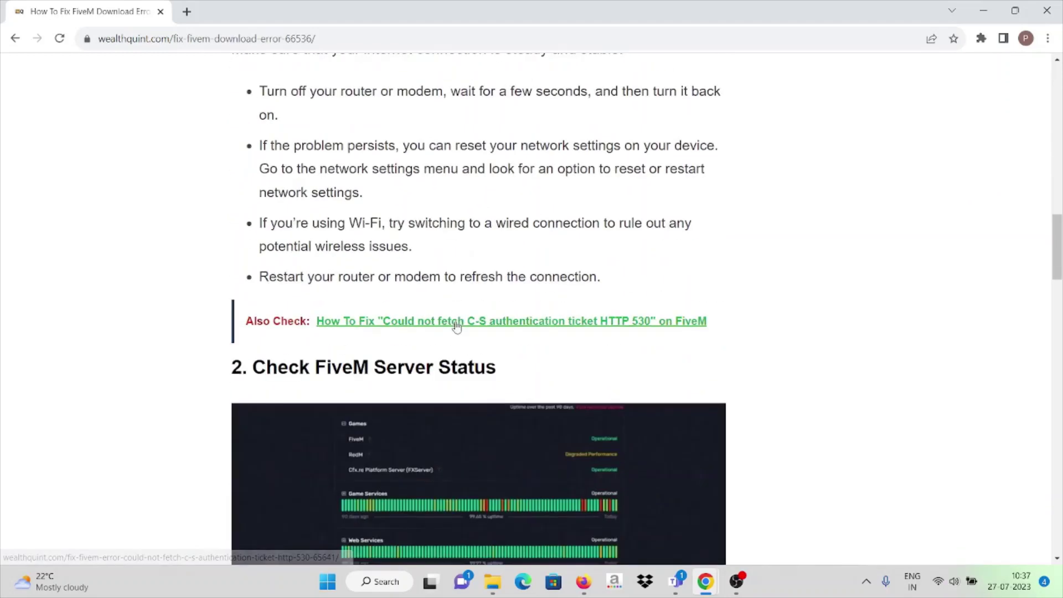
pyautogui.scroll(-1, 455, 326)
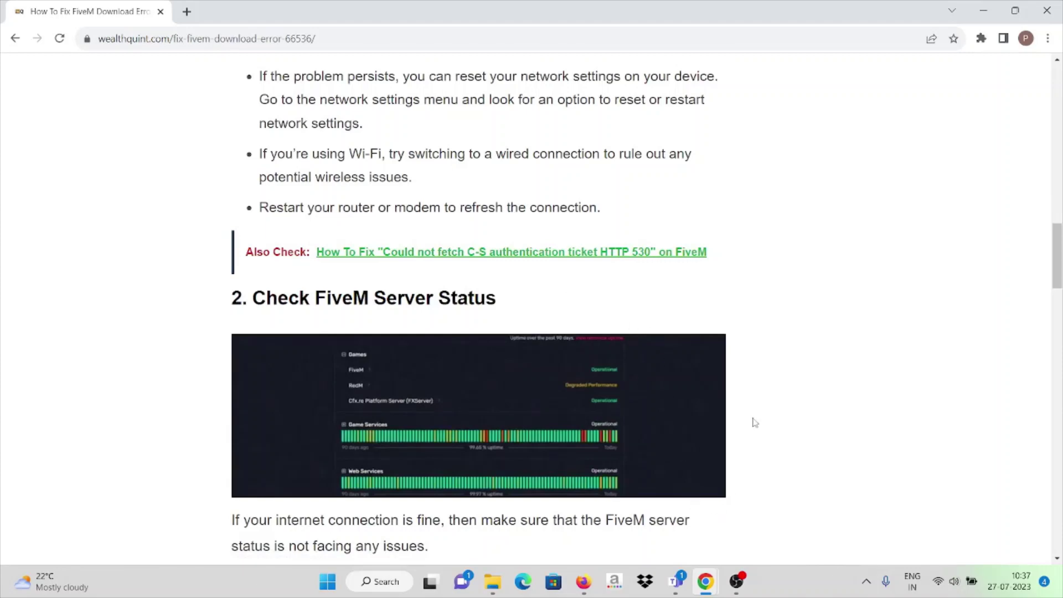
pyautogui.hotkey('ctrl', 't')
pyautogui.write('https://status.cfx.re/')
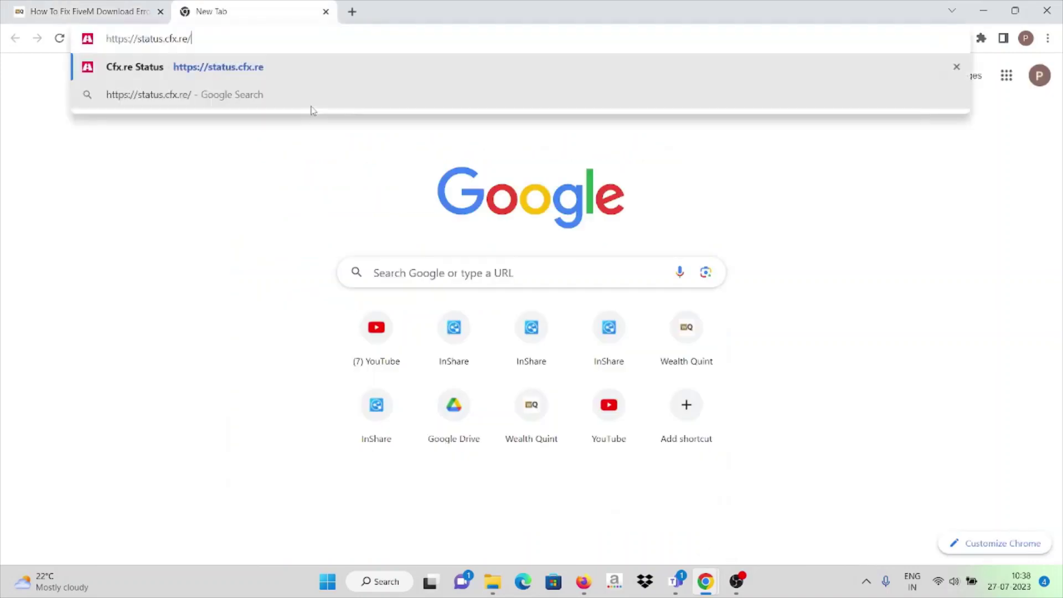
pyautogui.press('Return')
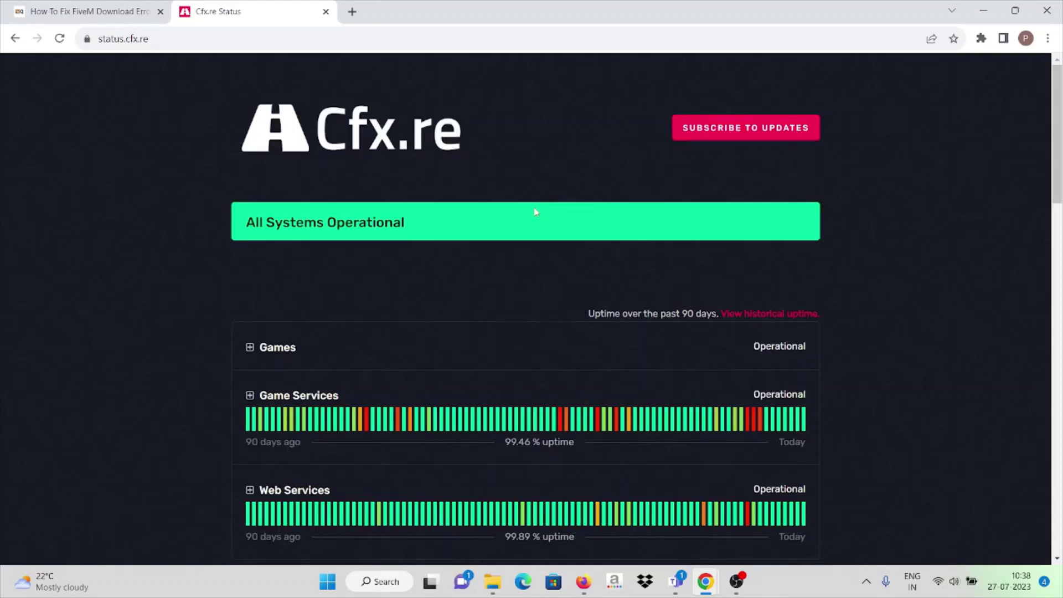
pyautogui.scroll(-2, 437, 287)
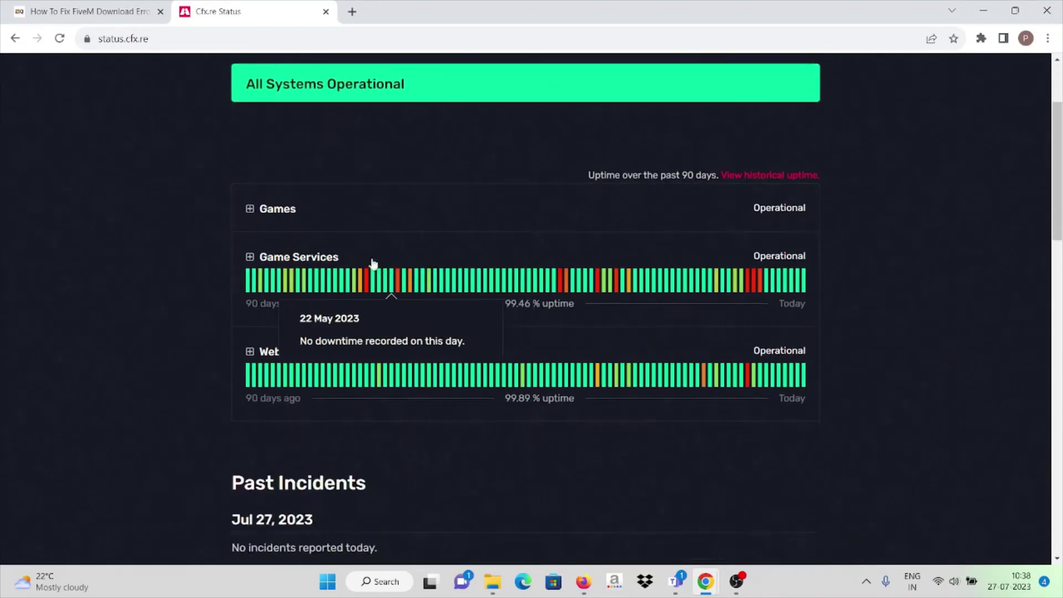
pyautogui.scroll(-1, 365, 232)
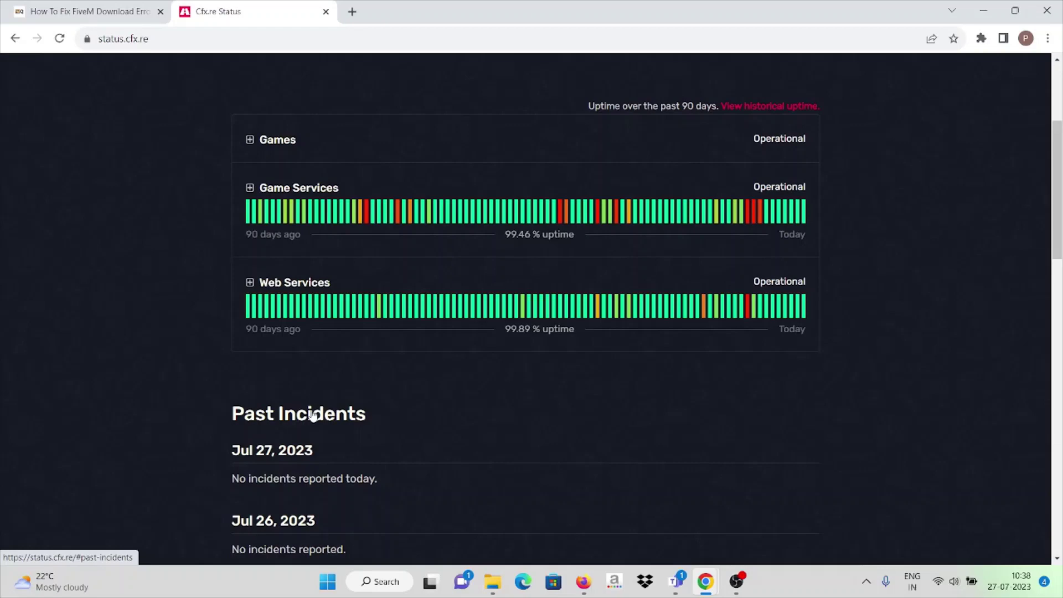
pyautogui.scroll(-2, 329, 490)
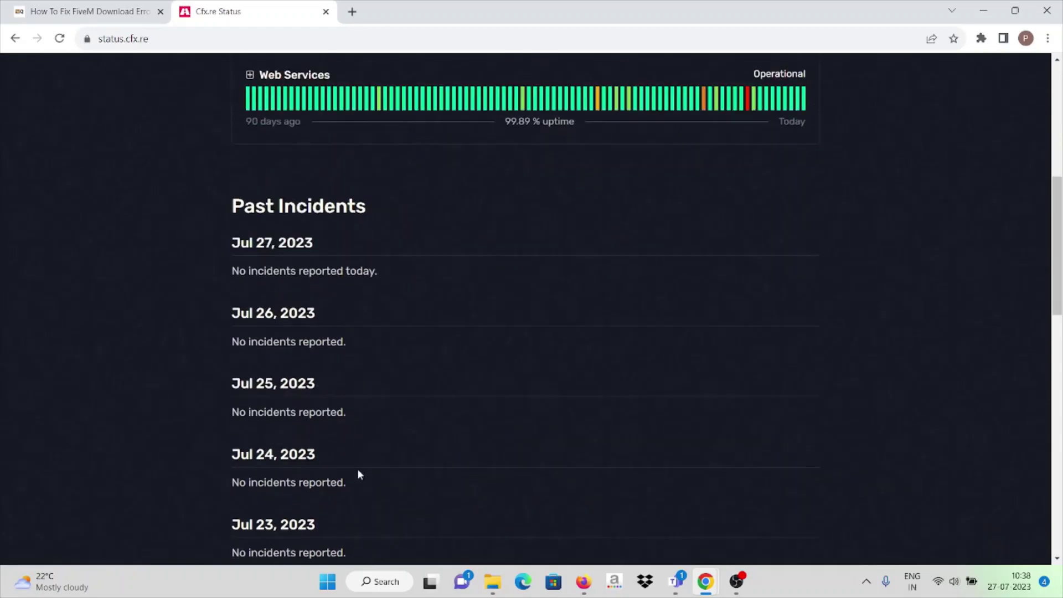
pyautogui.scroll(-2, 357, 469)
pyautogui.scroll(-2, 316, 482)
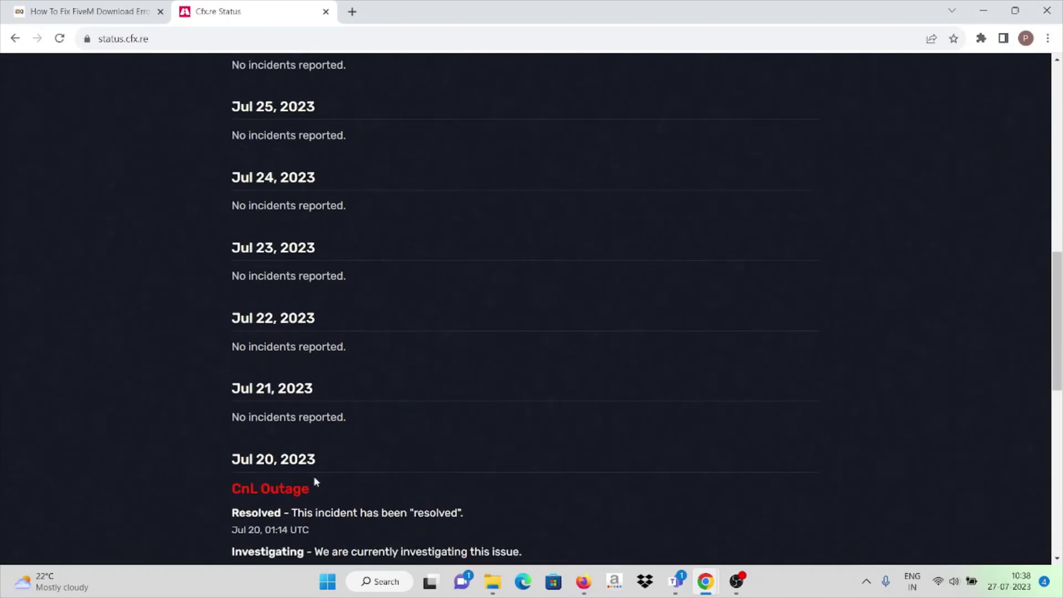
pyautogui.scroll(-1, 363, 409)
pyautogui.scroll(-2, 364, 409)
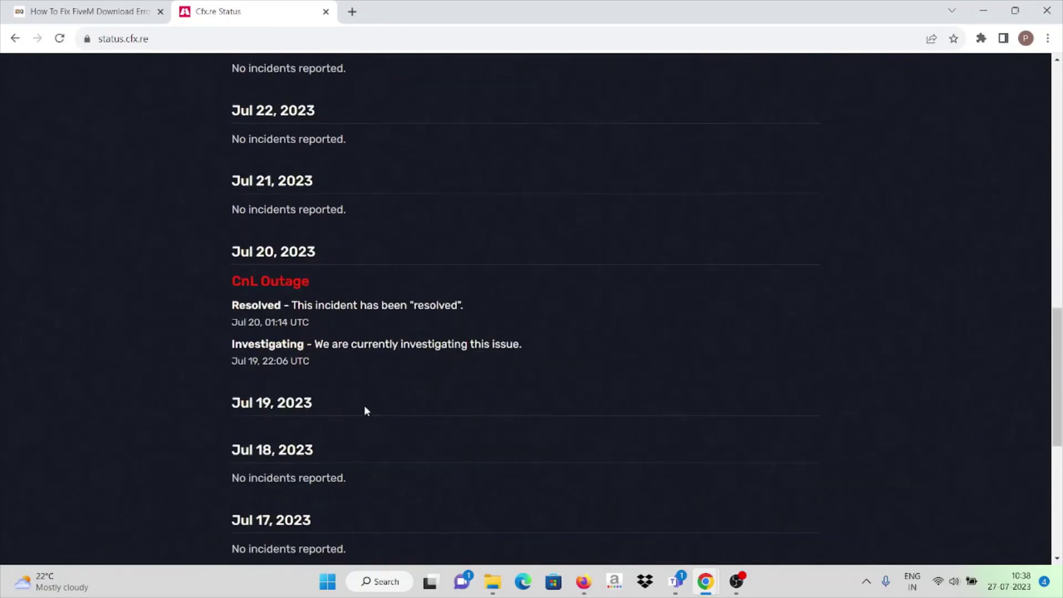
pyautogui.scroll(3, 374, 391)
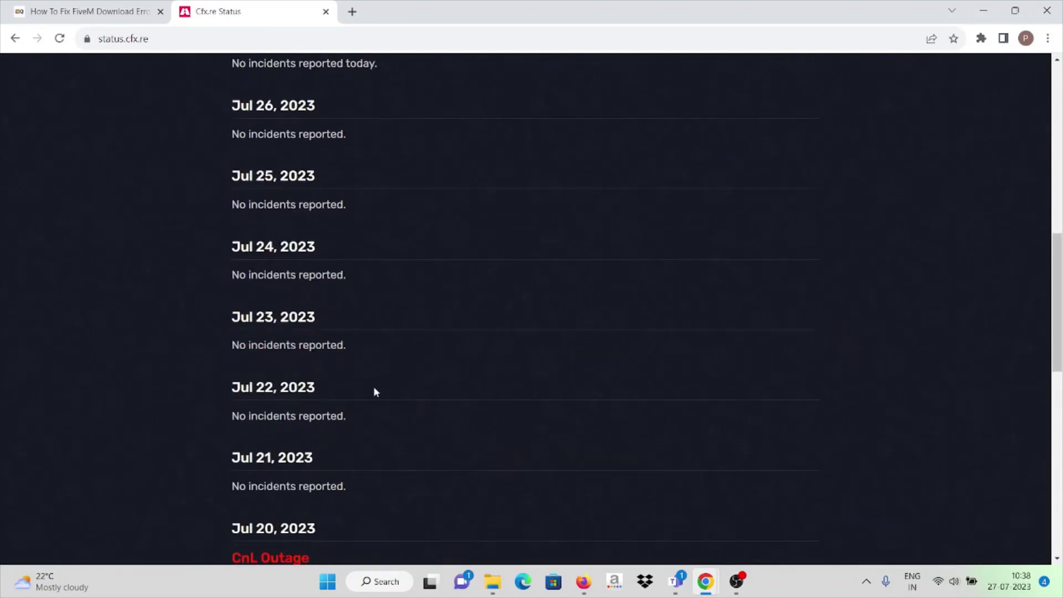
pyautogui.scroll(5, 374, 392)
pyautogui.scroll(3, 383, 386)
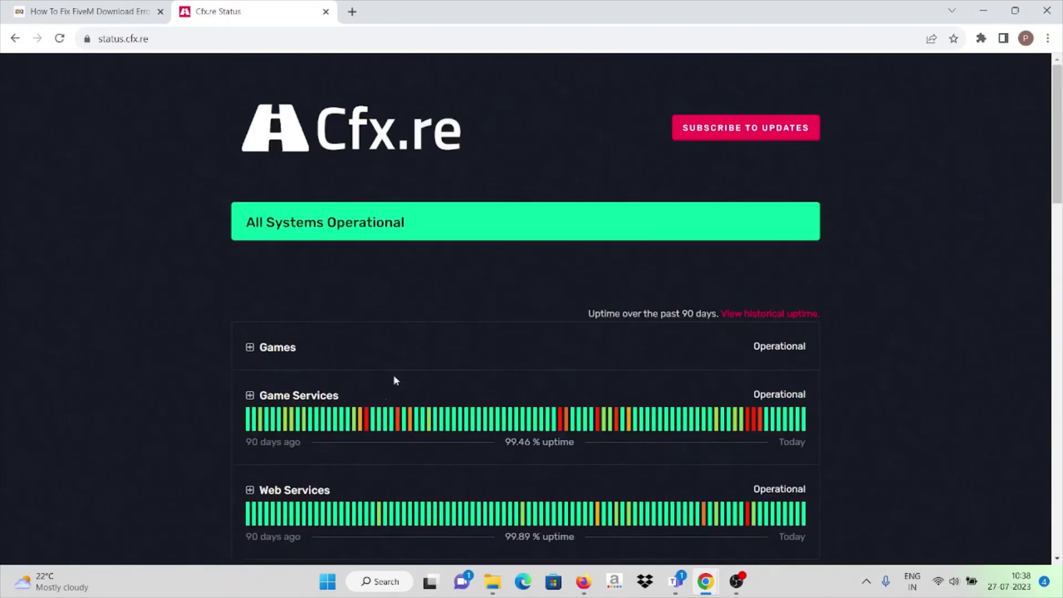
pyautogui.scroll(-3, 399, 374)
pyautogui.scroll(-2, 377, 390)
pyautogui.scroll(-3, 459, 435)
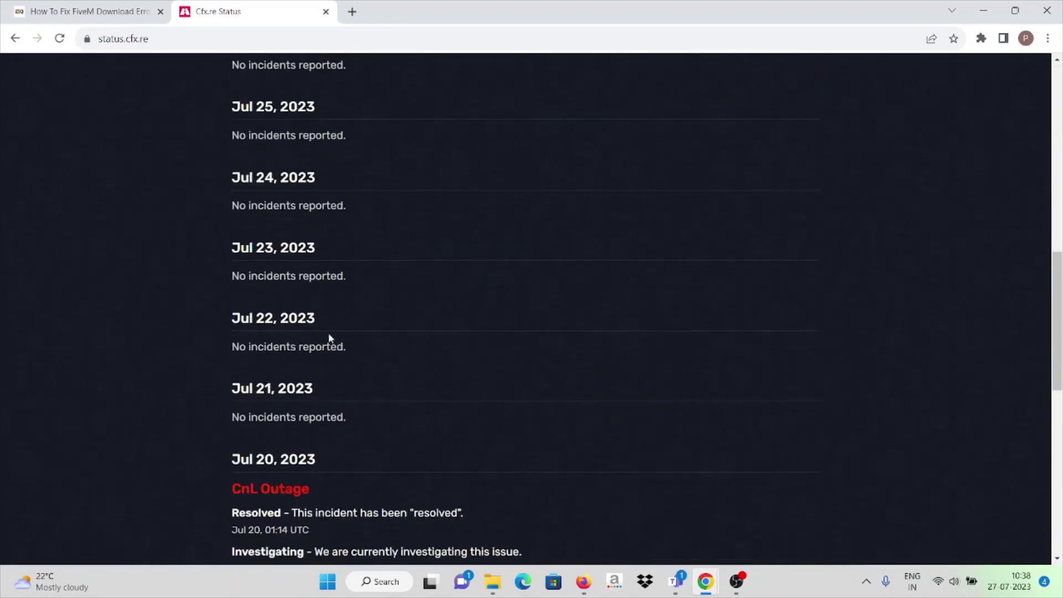
pyautogui.scroll(-1, 457, 433)
pyautogui.scroll(-3, 456, 434)
pyautogui.scroll(5, 455, 433)
pyautogui.scroll(2, 480, 429)
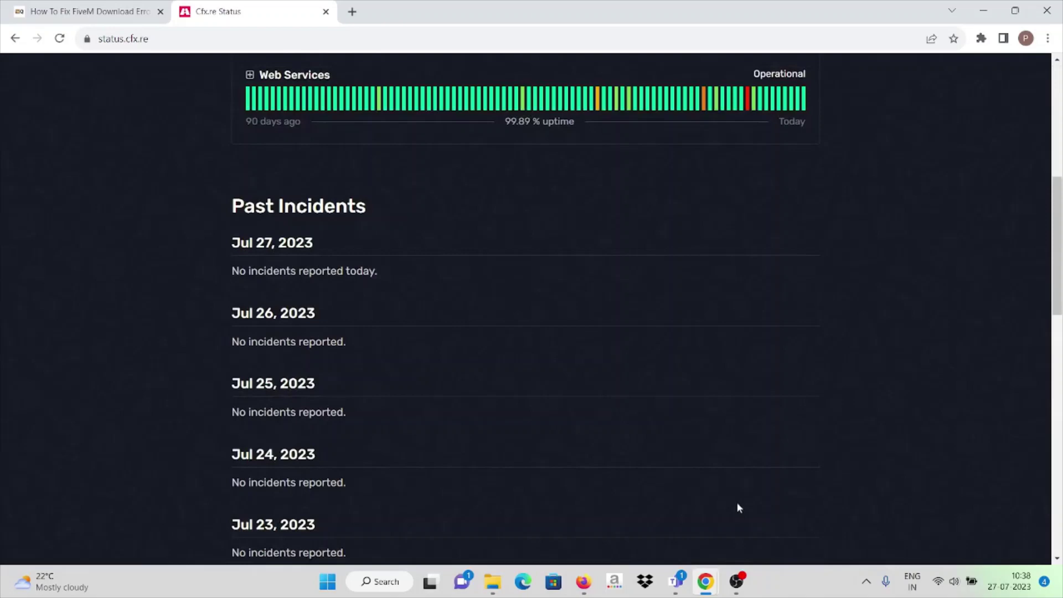
# Back on the FiveM article, highlight the 'Open Control Panel' and 'Turn Windows Defender Firewall on or off' steps.
pyautogui.click(92, 12)
pyautogui.scroll(-3, 542, 372)
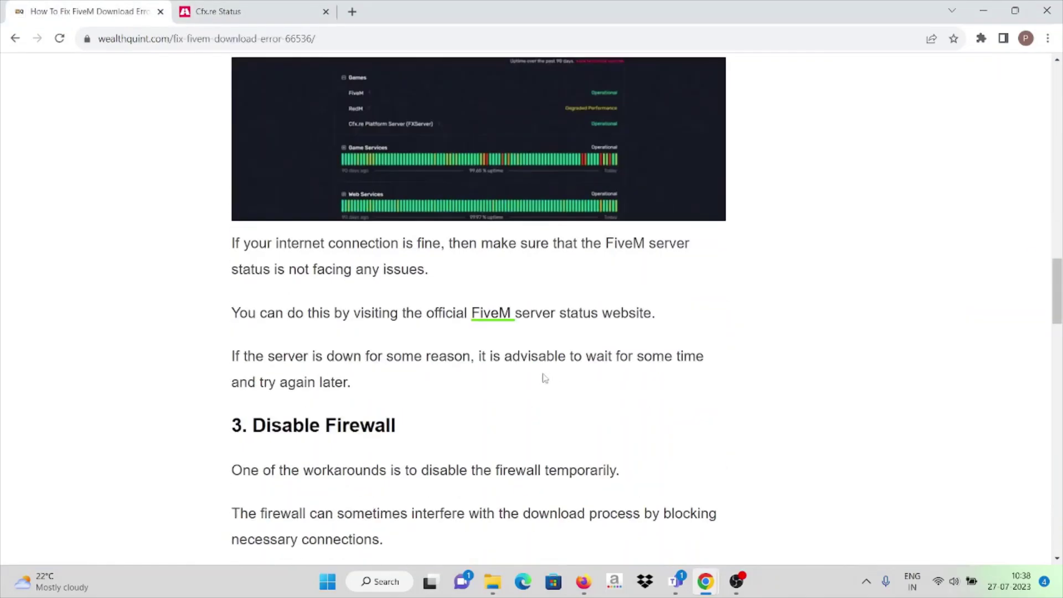
pyautogui.scroll(-1, 543, 374)
pyautogui.scroll(-2, 544, 378)
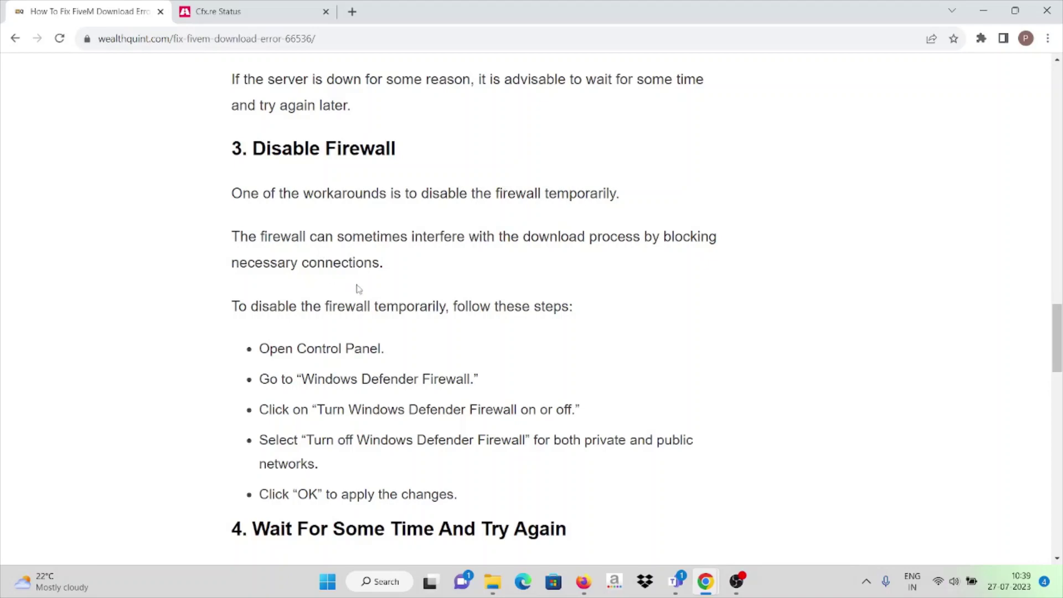
pyautogui.scroll(-1, 384, 297)
pyautogui.scroll(-1, 385, 297)
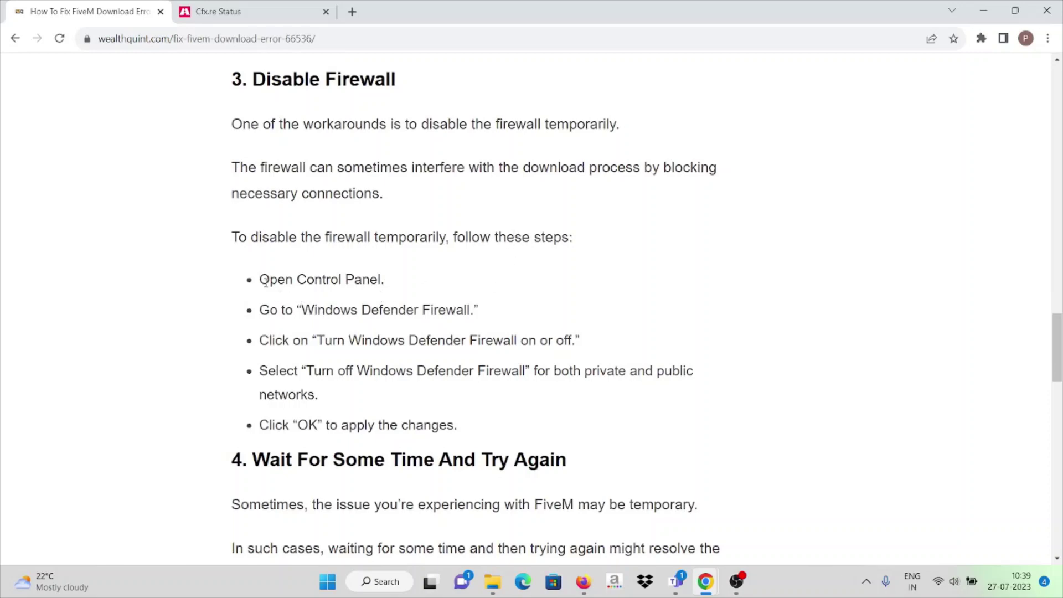
pyautogui.moveTo(259, 282); pyautogui.dragTo(381, 282)
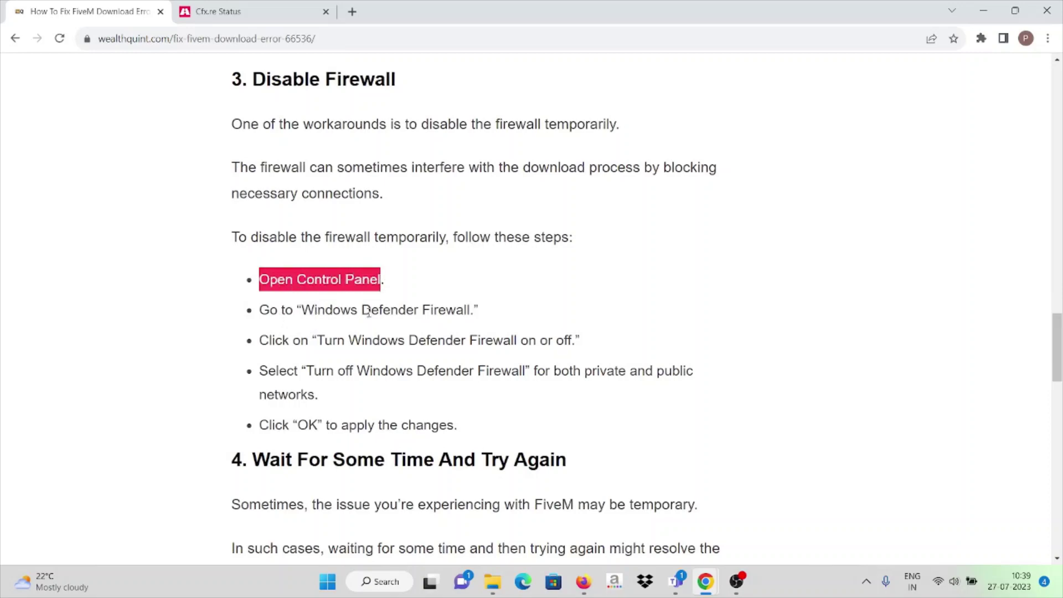
pyautogui.click(441, 307)
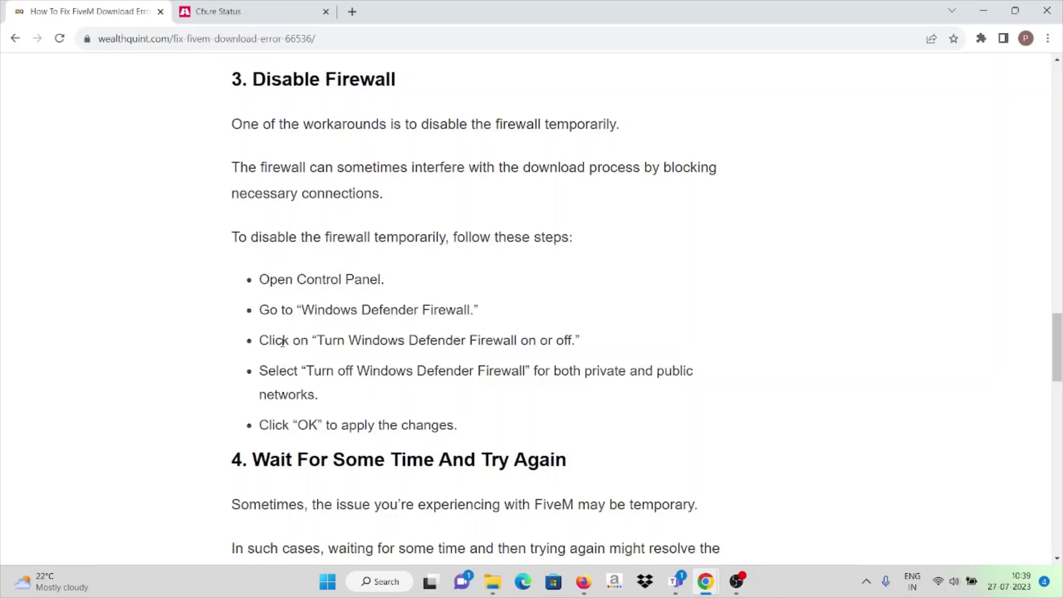
pyautogui.moveTo(316, 341); pyautogui.dragTo(577, 342)
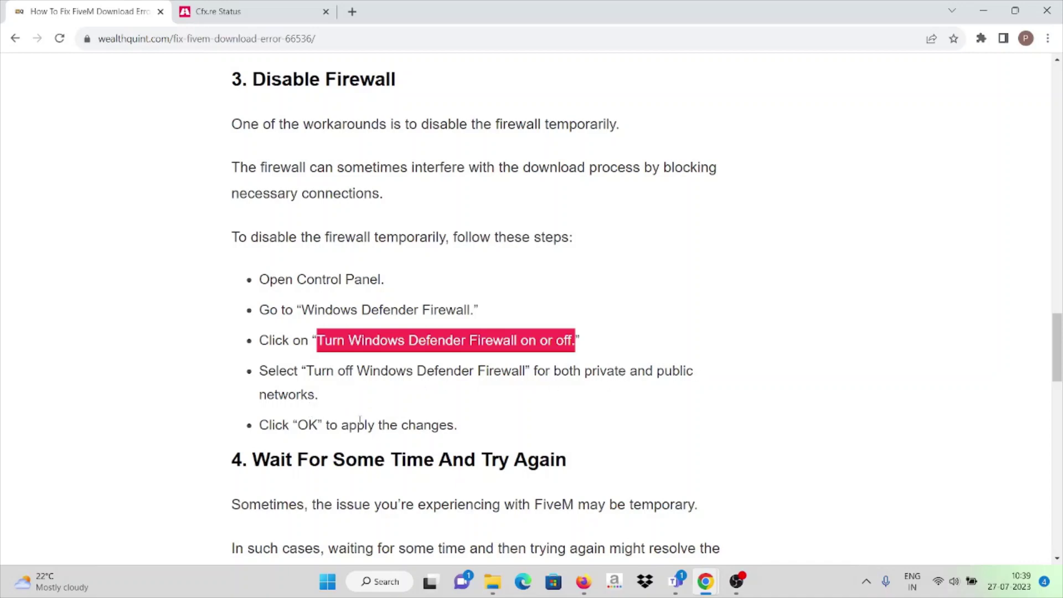
pyautogui.scroll(-2, 370, 426)
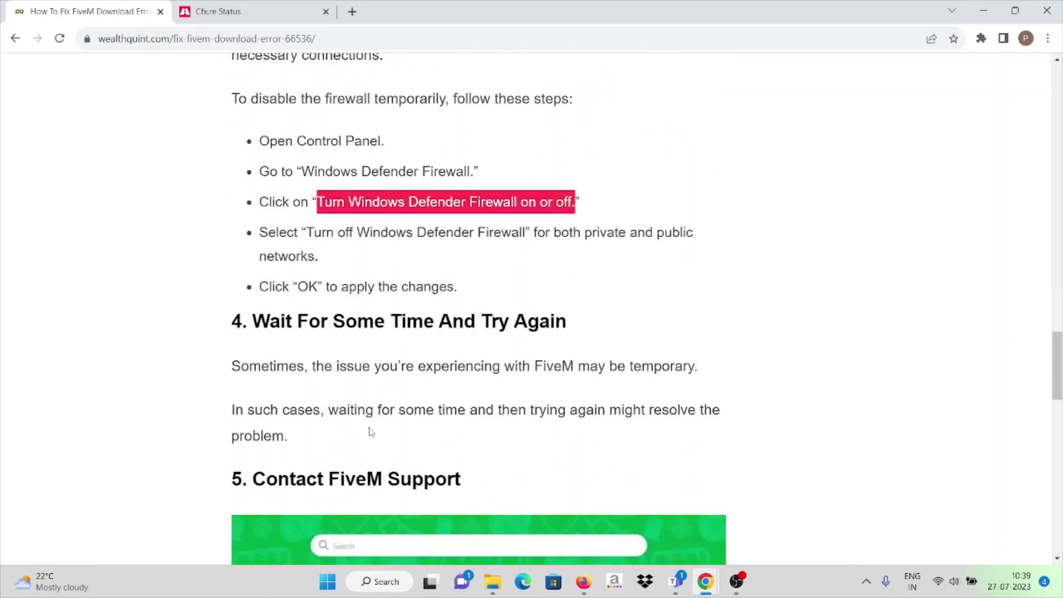
pyautogui.scroll(-1, 370, 432)
# Clear the firewall-step highlight and open a new blank tab.
pyautogui.click(495, 371)
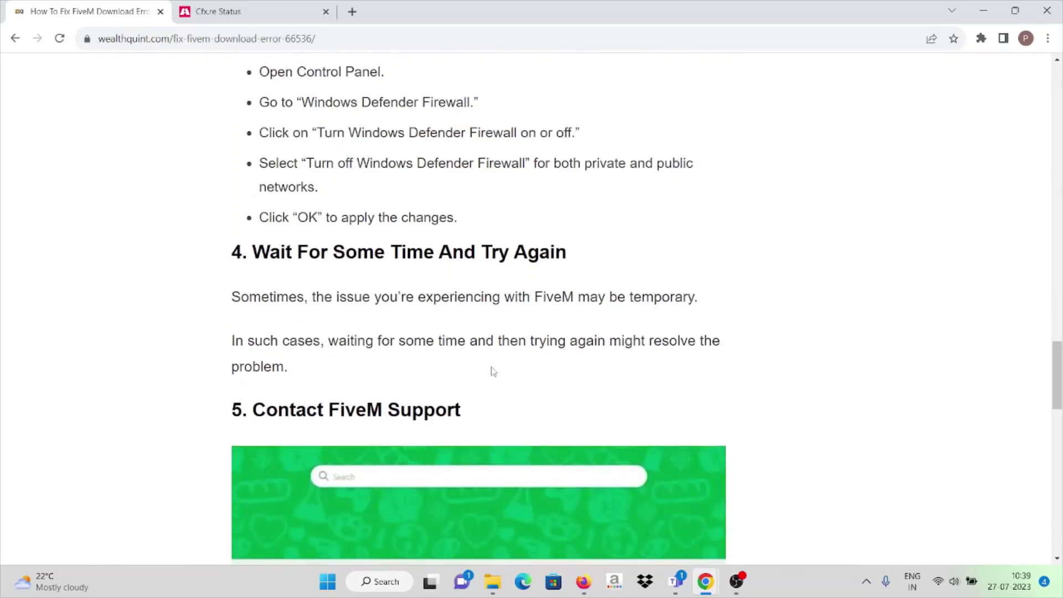
pyautogui.scroll(-1, 491, 371)
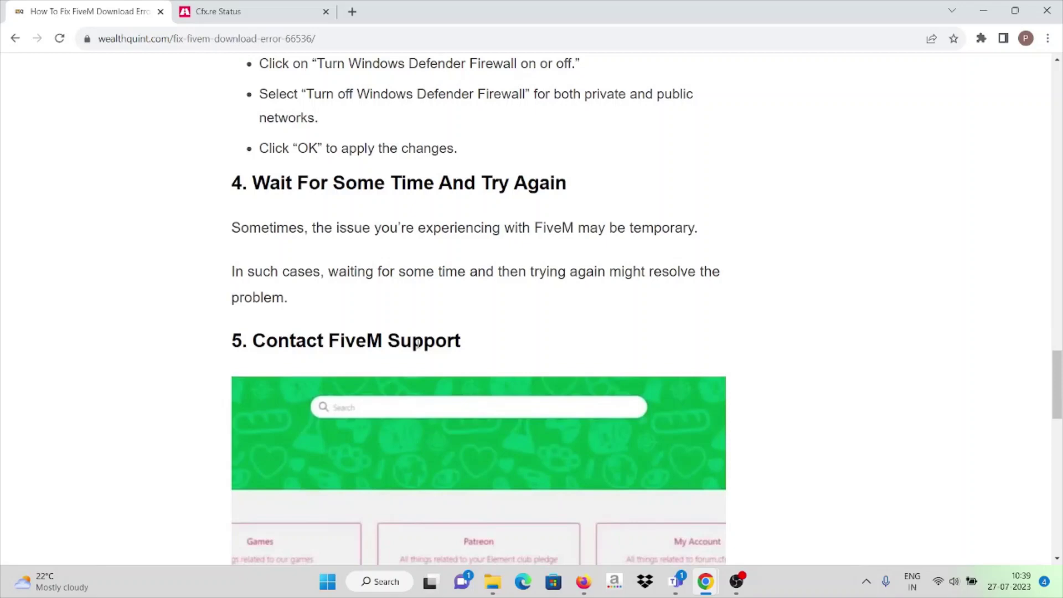
pyautogui.hotkey('ctrl', 't')
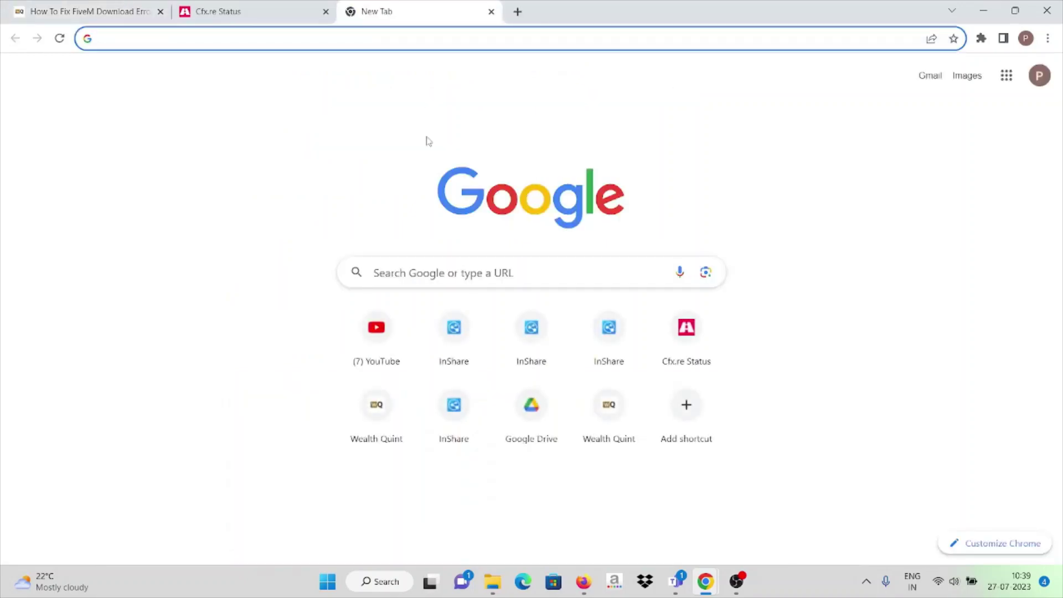
# Load support.cfx.re/hc/en-us/requests/new from the pasted address.
pyautogui.write('https://support.cfx.re/hc/en-us/requests/new')
pyautogui.press('Return')
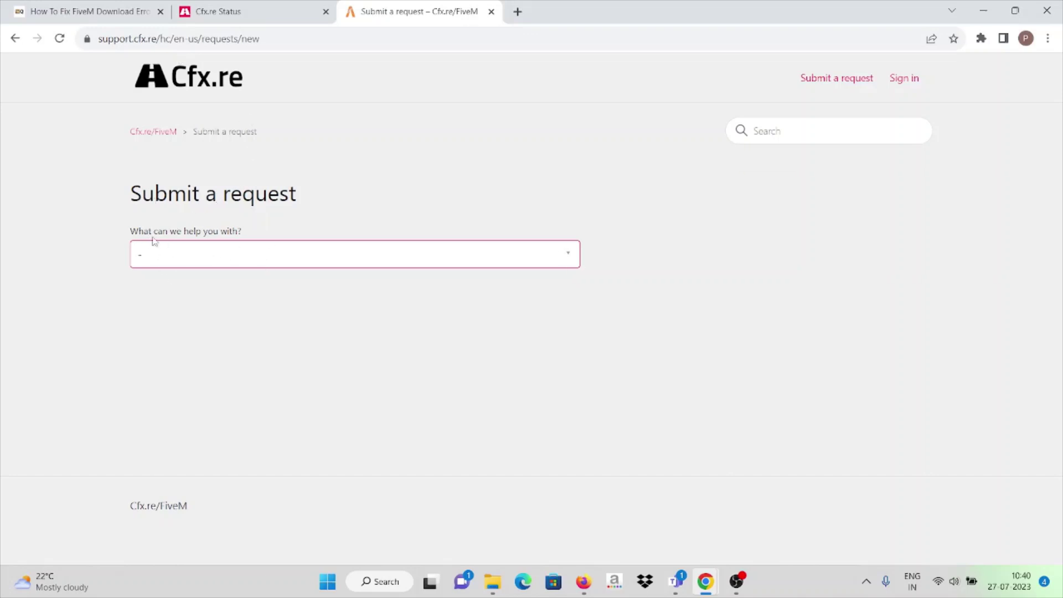
pyautogui.click(251, 259)
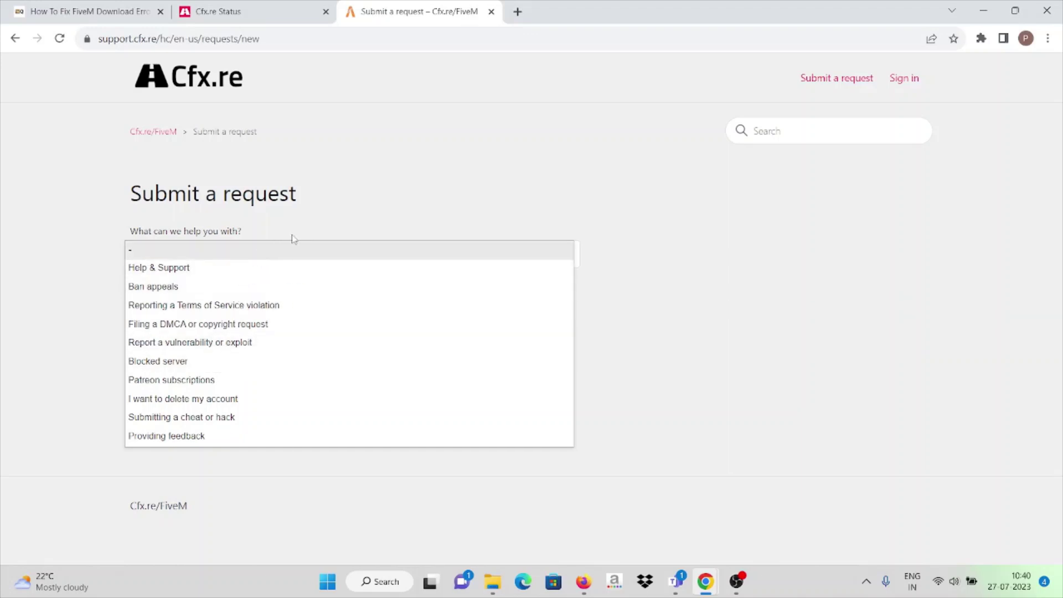
pyautogui.click(486, 204)
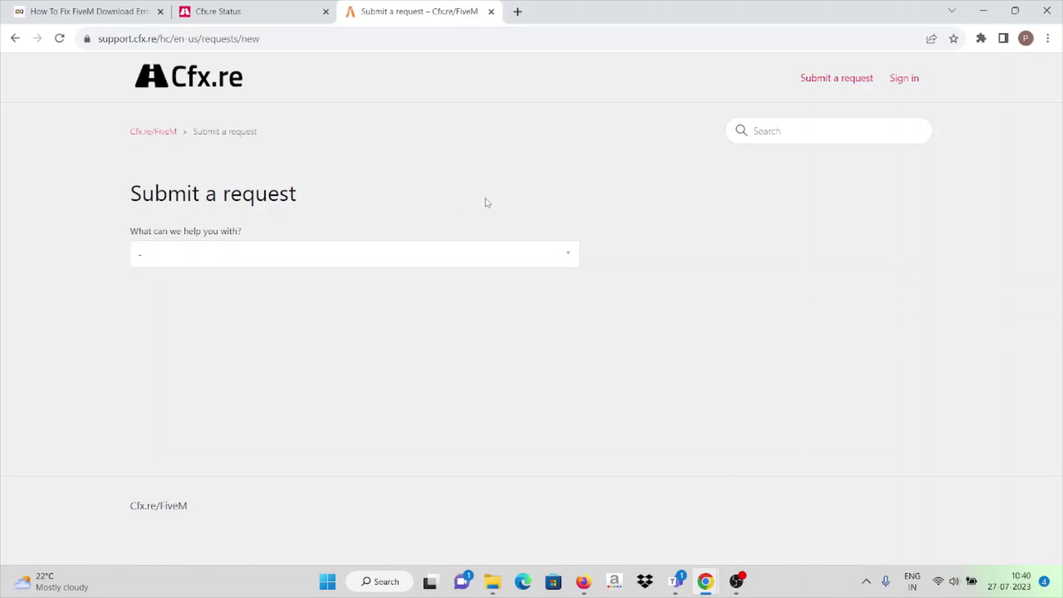